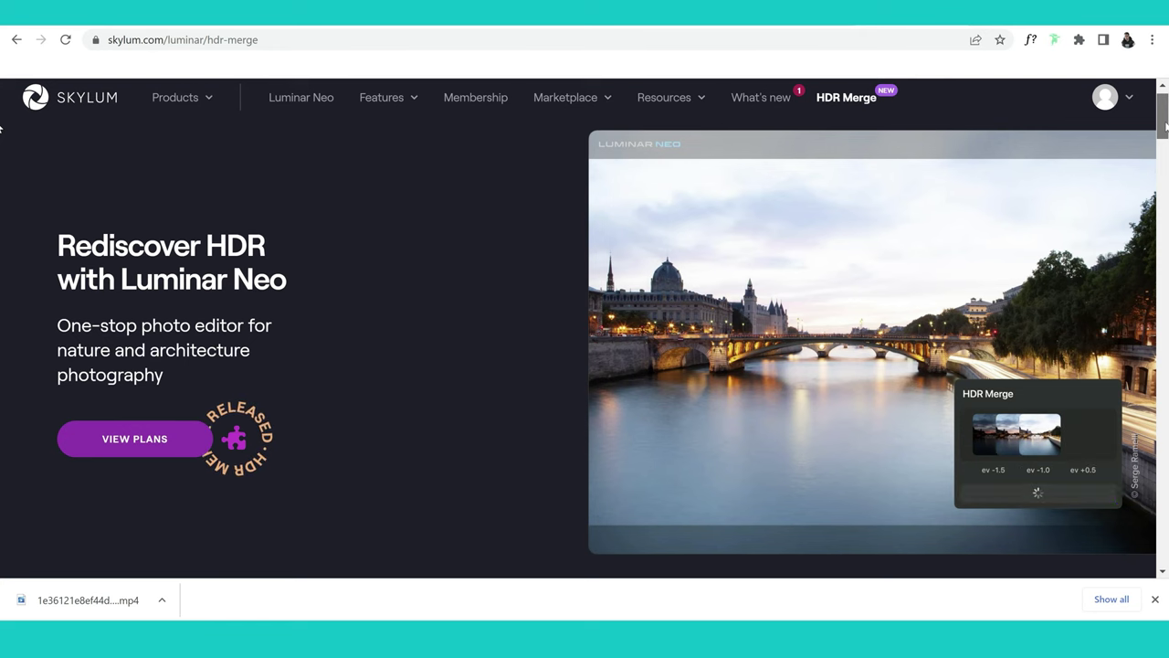
Scroll the Skylum HDR Merge page down to the 'Rediscover HDR Merge technology' feature cards.
drag(1166, 125, 1166, 160)
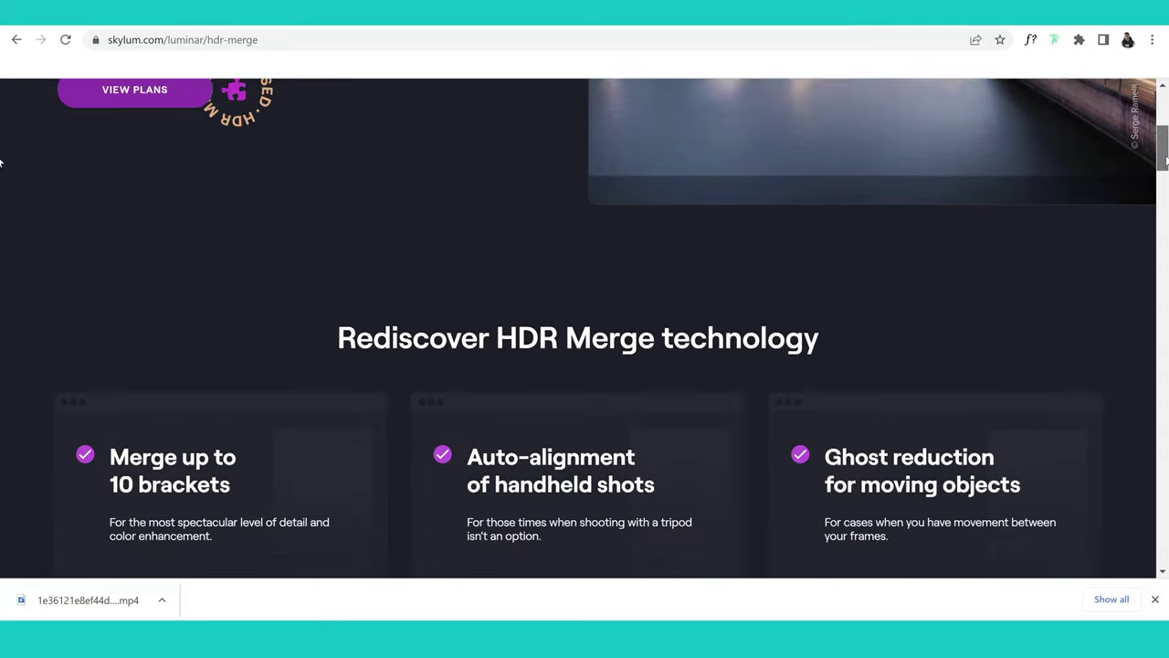
scroll(2, 169, down, 2)
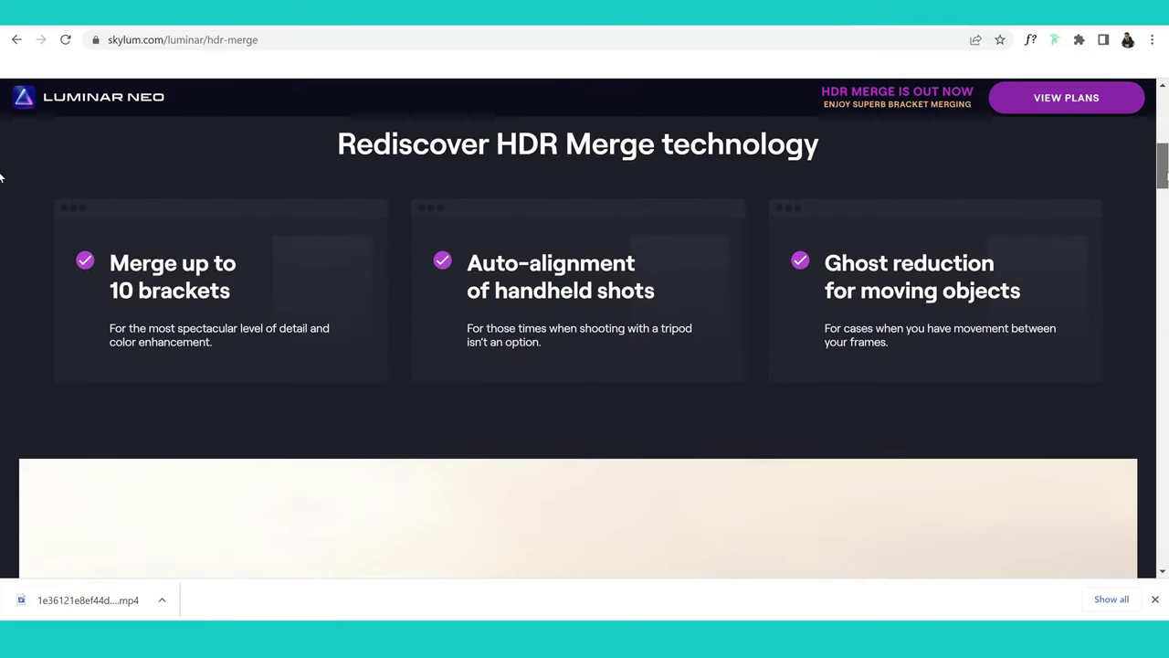
scroll(2, 178, down, 1)
scroll(1, 187, down, 2)
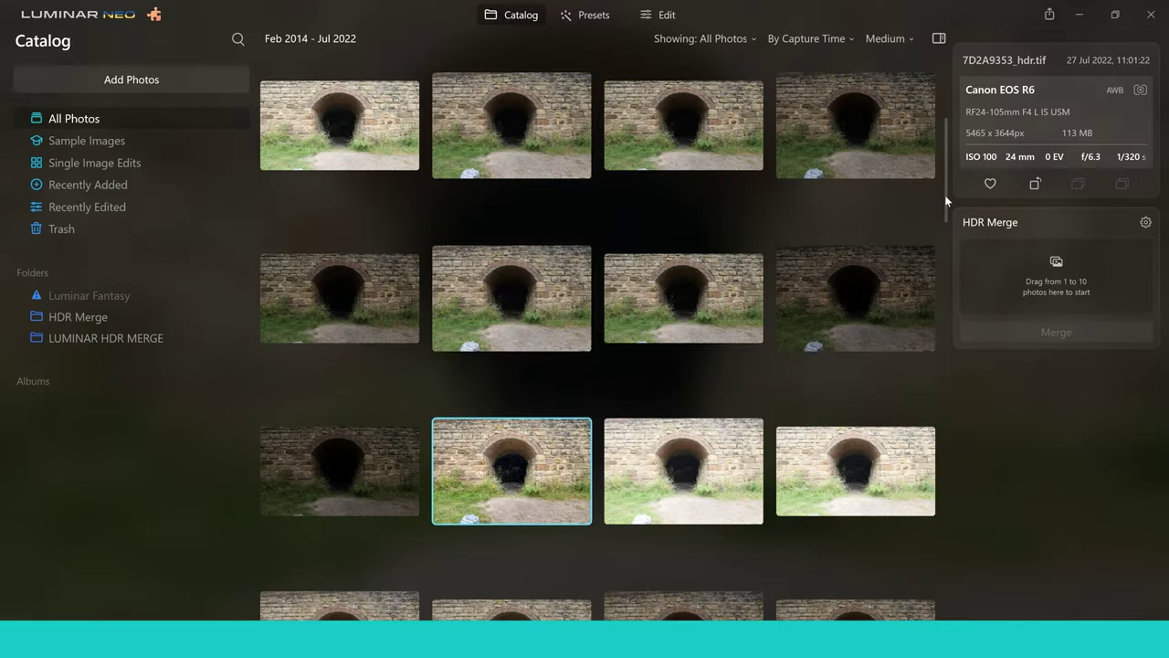
drag(945, 195, 945, 195)
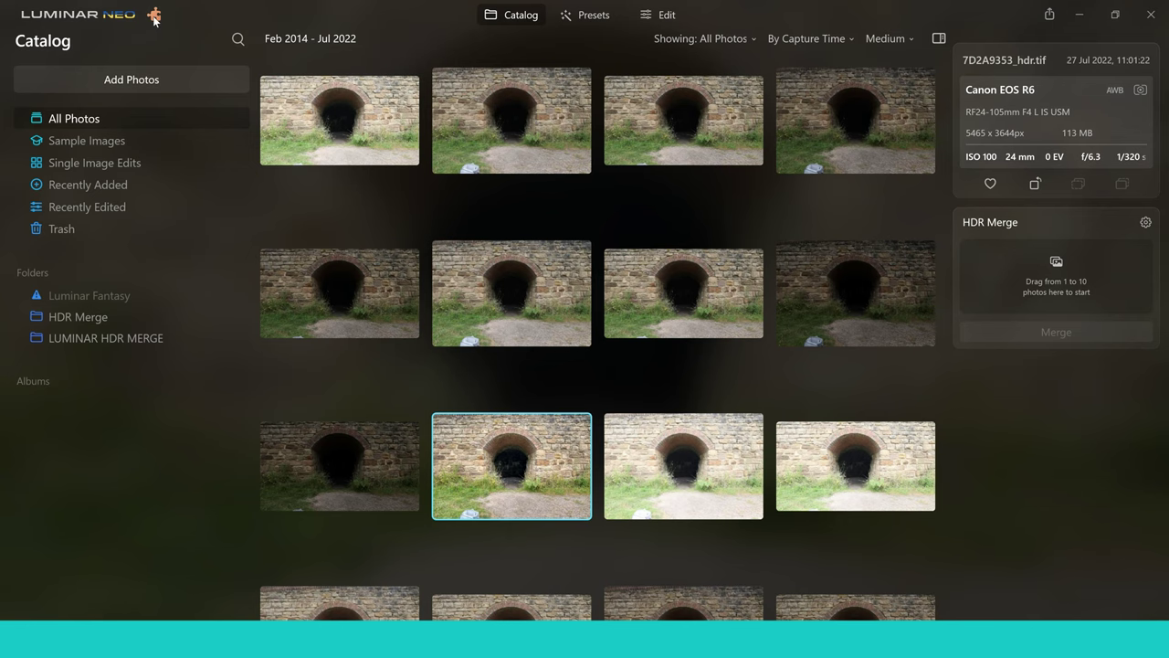
click(154, 16)
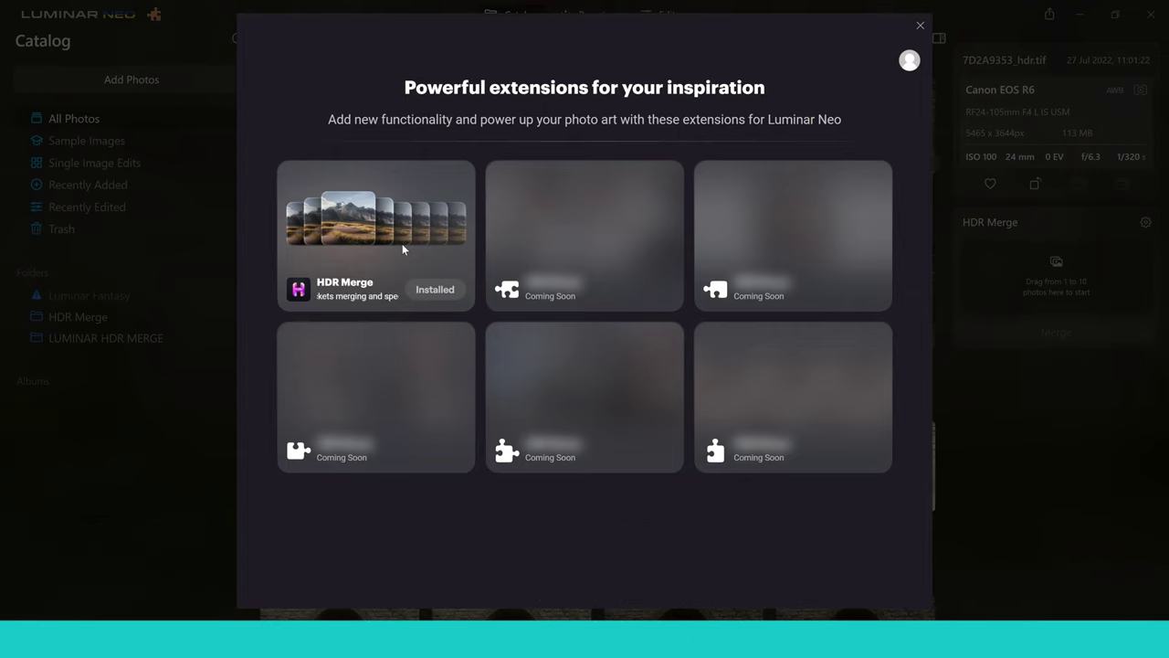
click(921, 25)
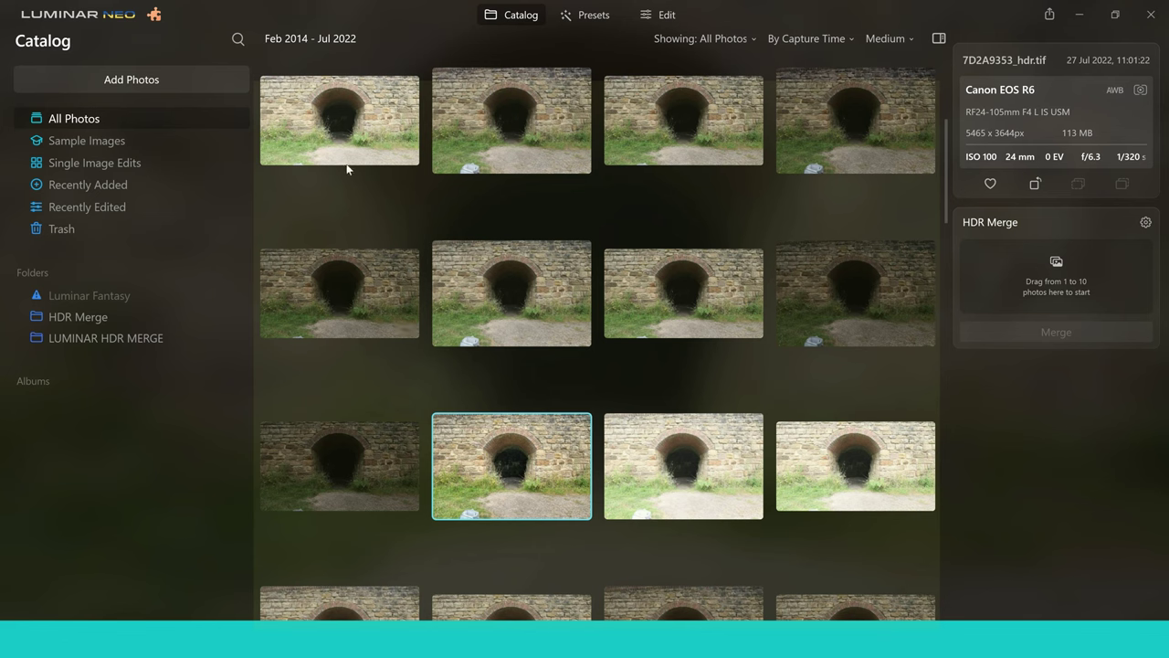
mouse_move(512, 292)
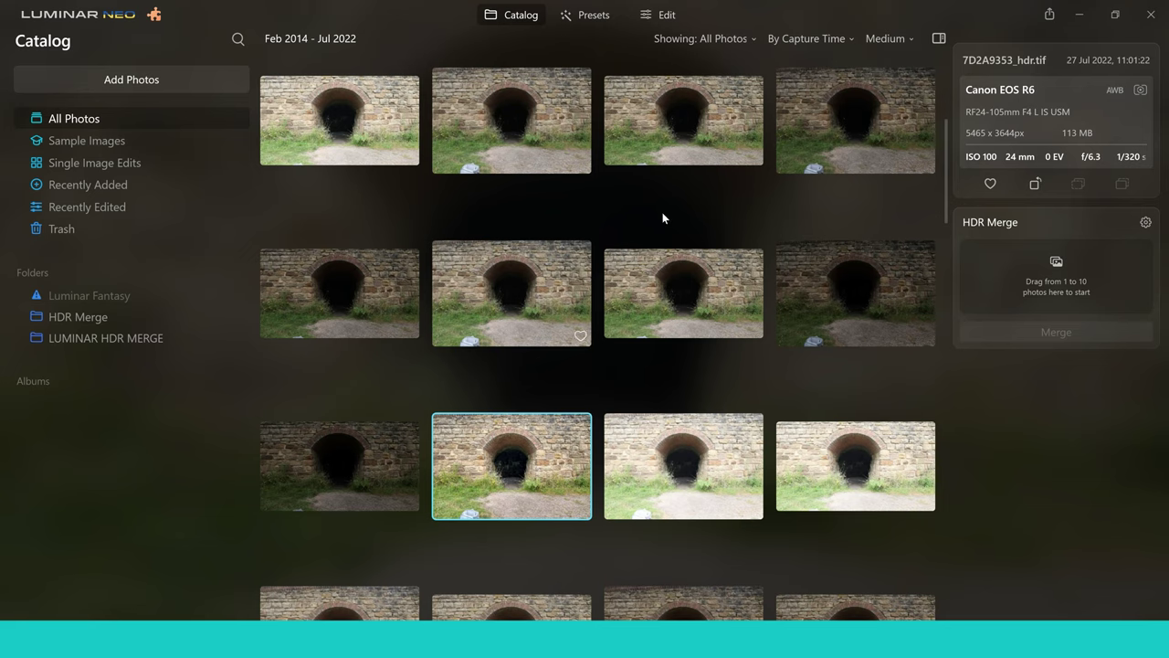
double_click(541, 127)
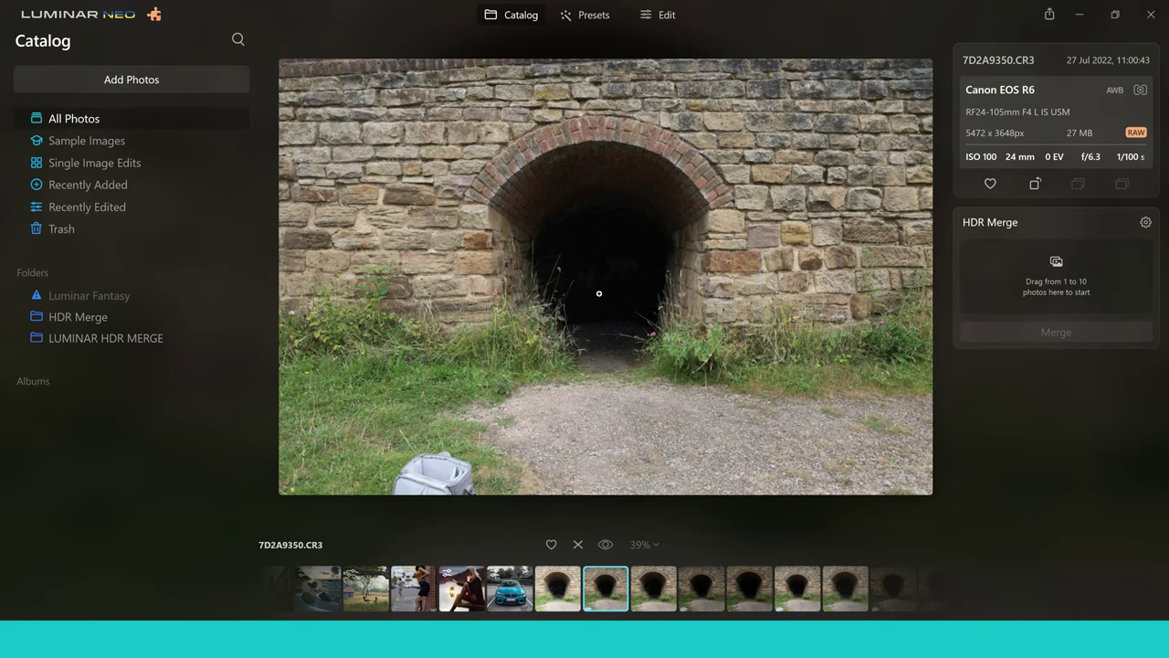
double_click(599, 293)
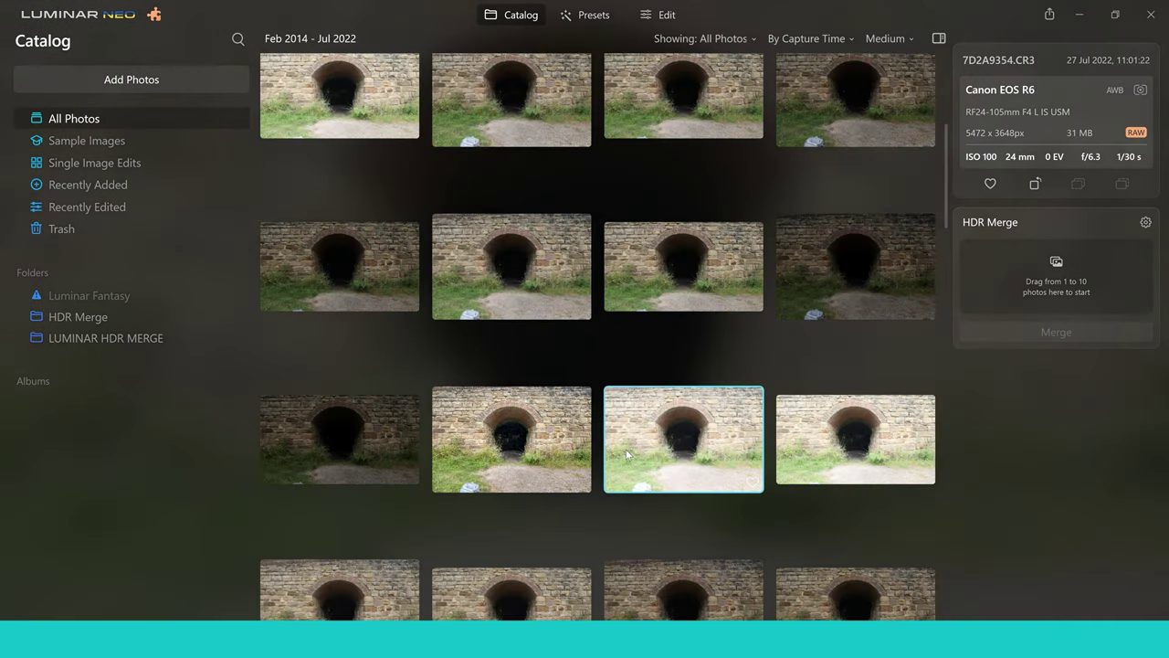
Select the three bracketed tunnel exposures, drop them into HDR Merge, and open its settings.
click(511, 287)
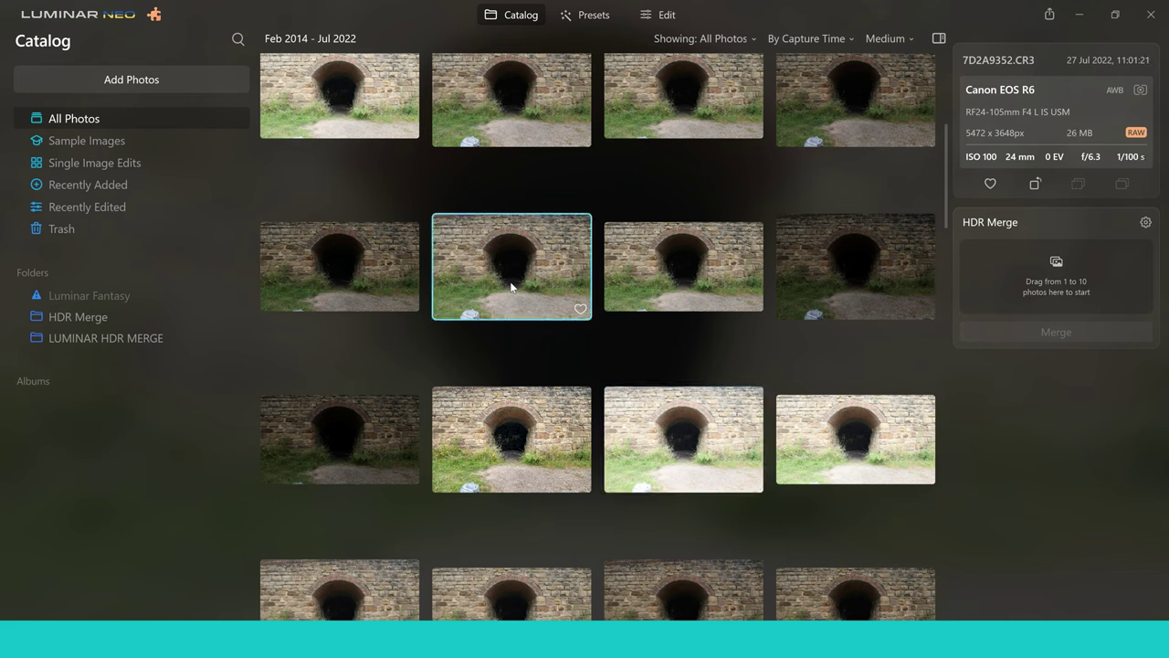
mouse_move(855, 267)
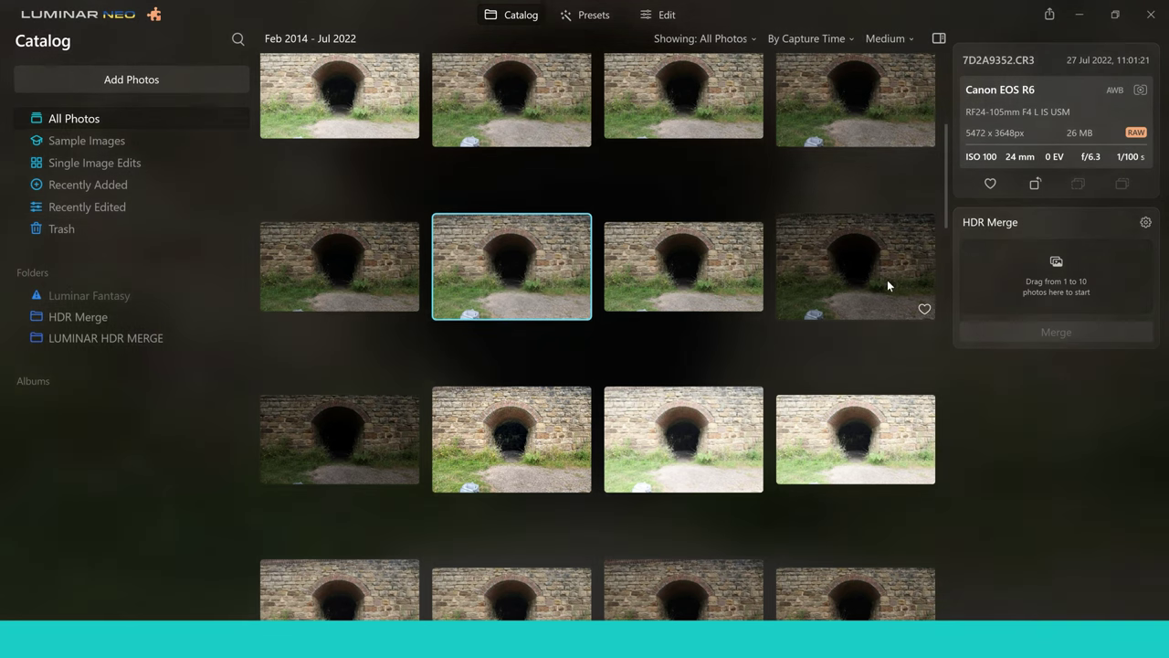
ctrl+click(887, 286)
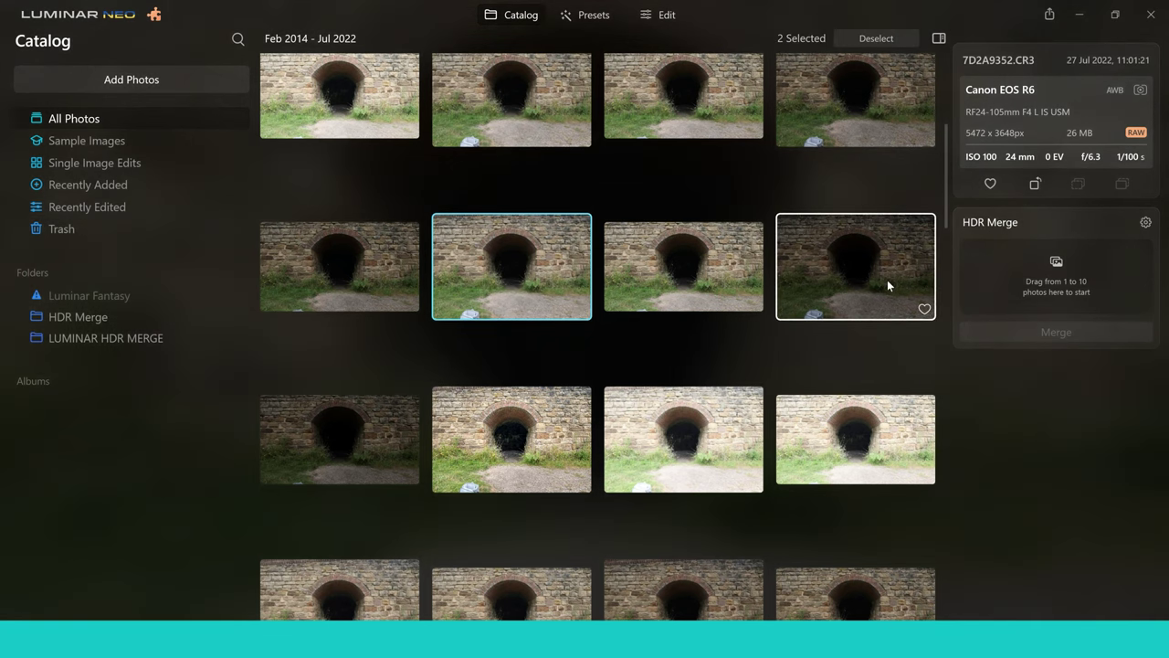
ctrl+click(670, 450)
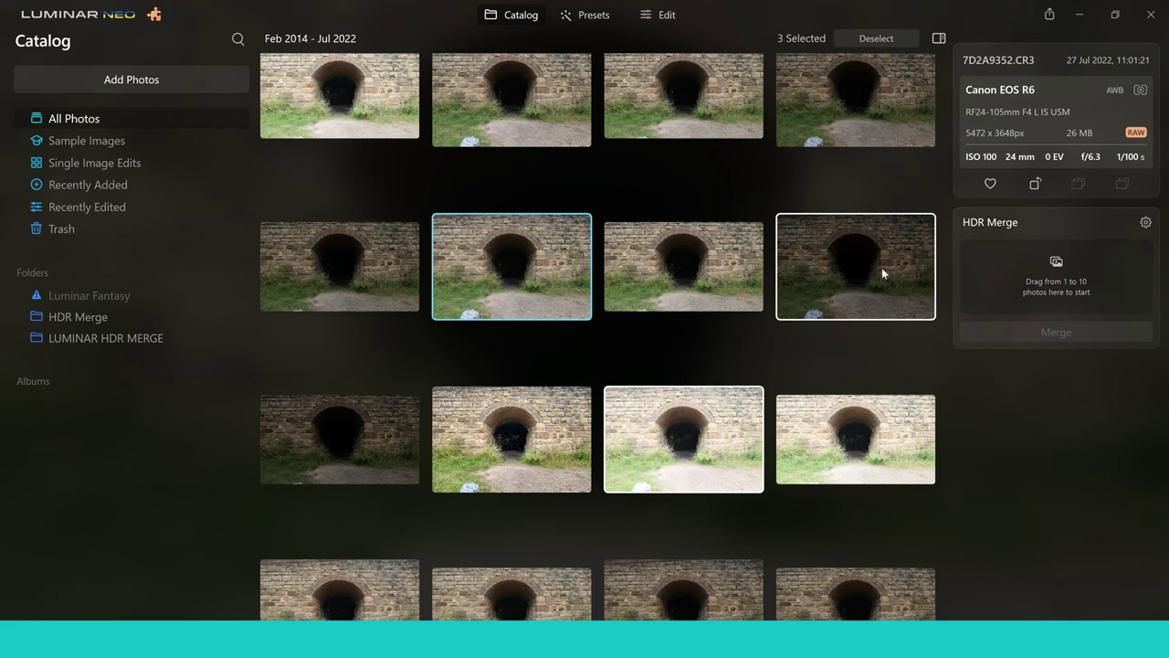
drag(848, 255, 1028, 271)
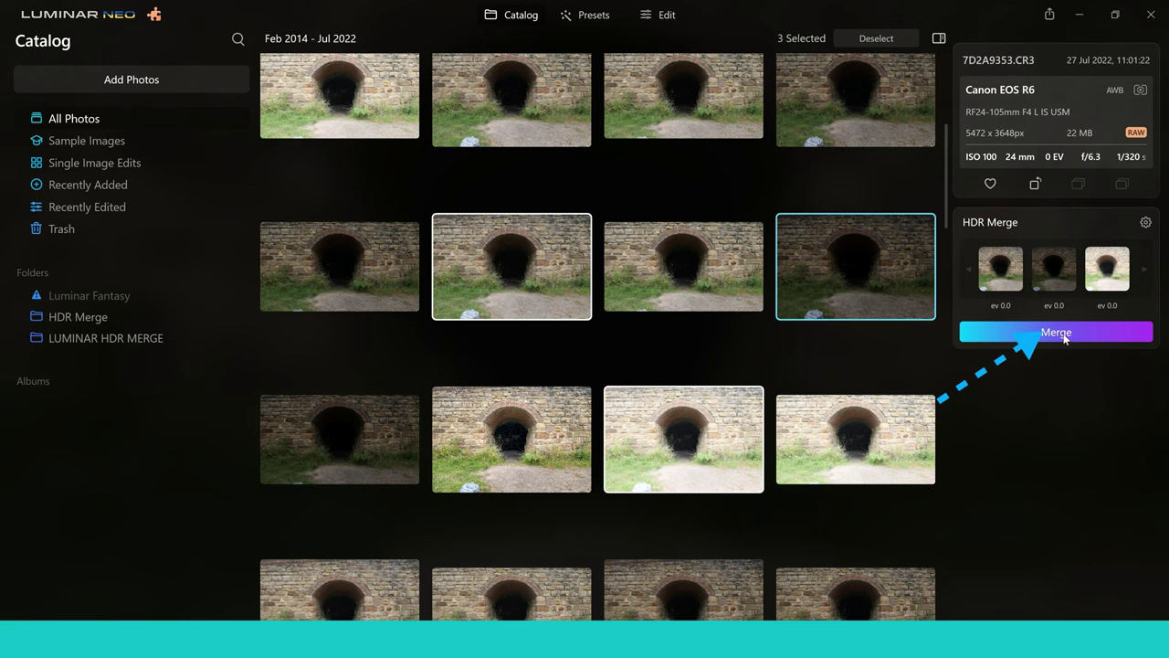
click(1146, 223)
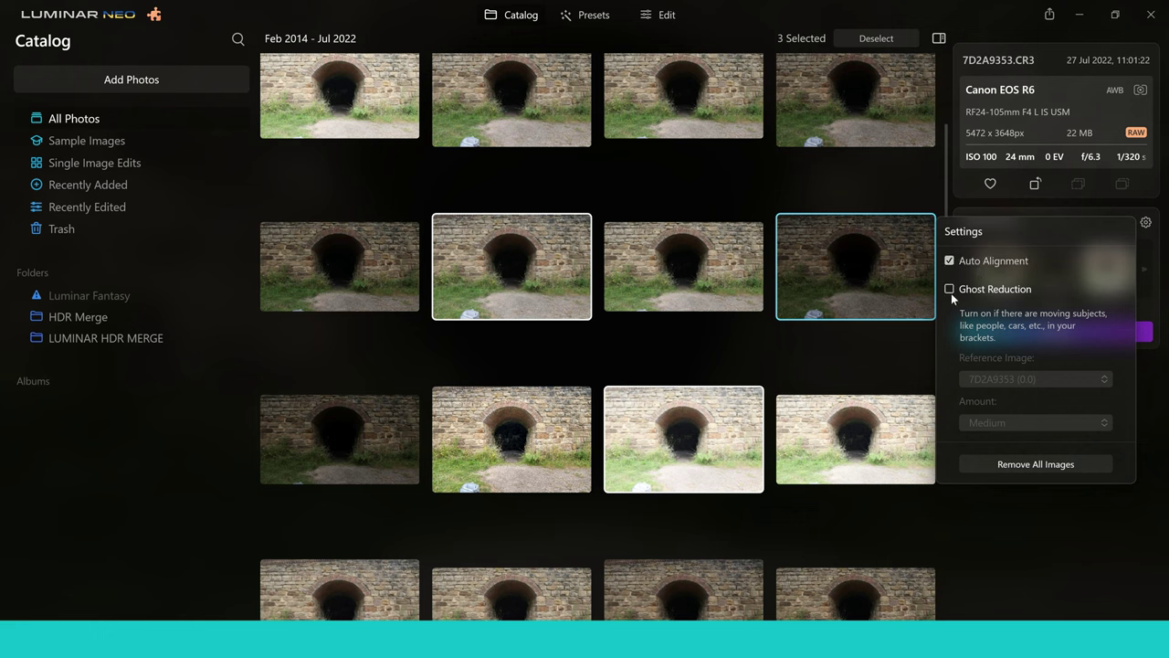
click(950, 290)
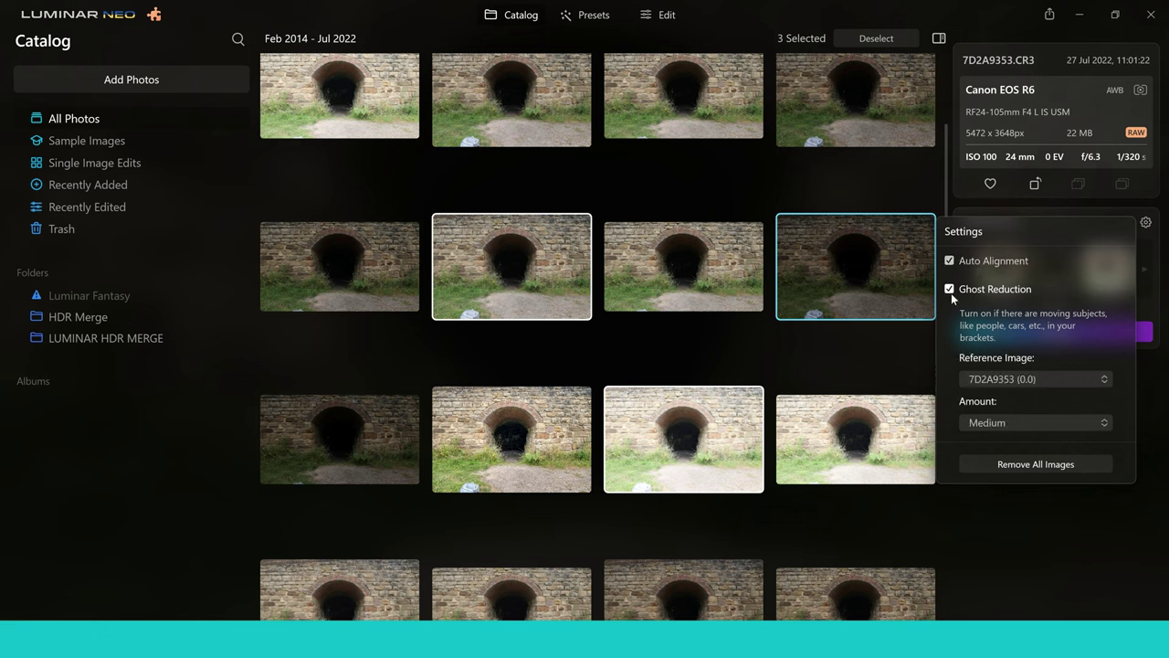
click(1102, 424)
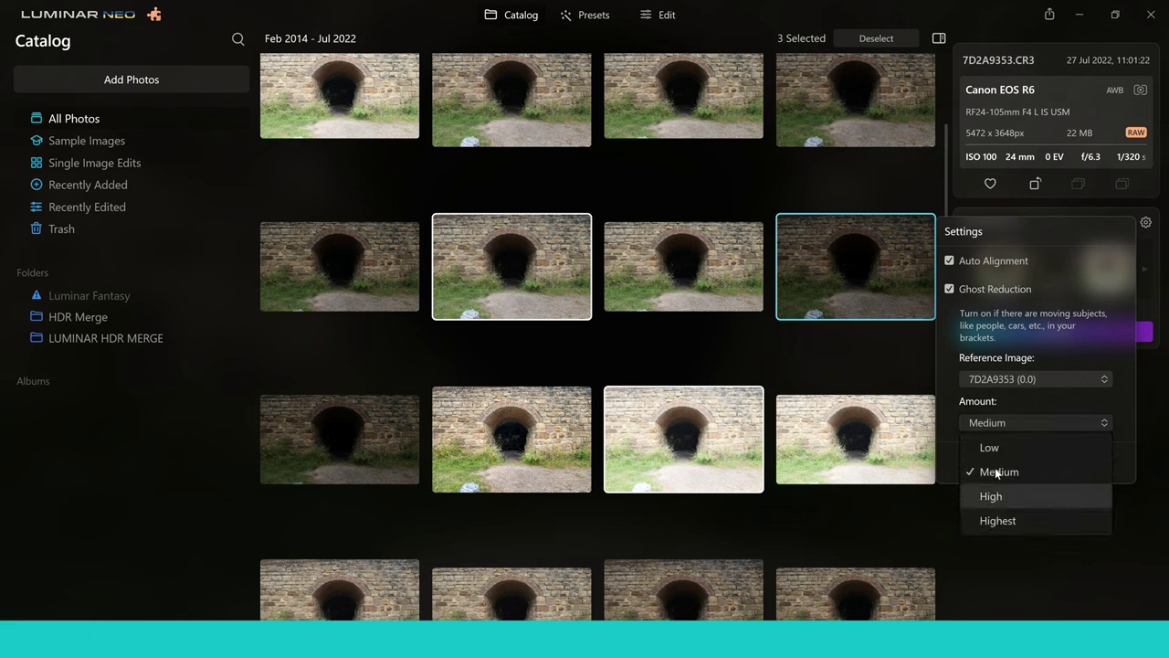
click(952, 293)
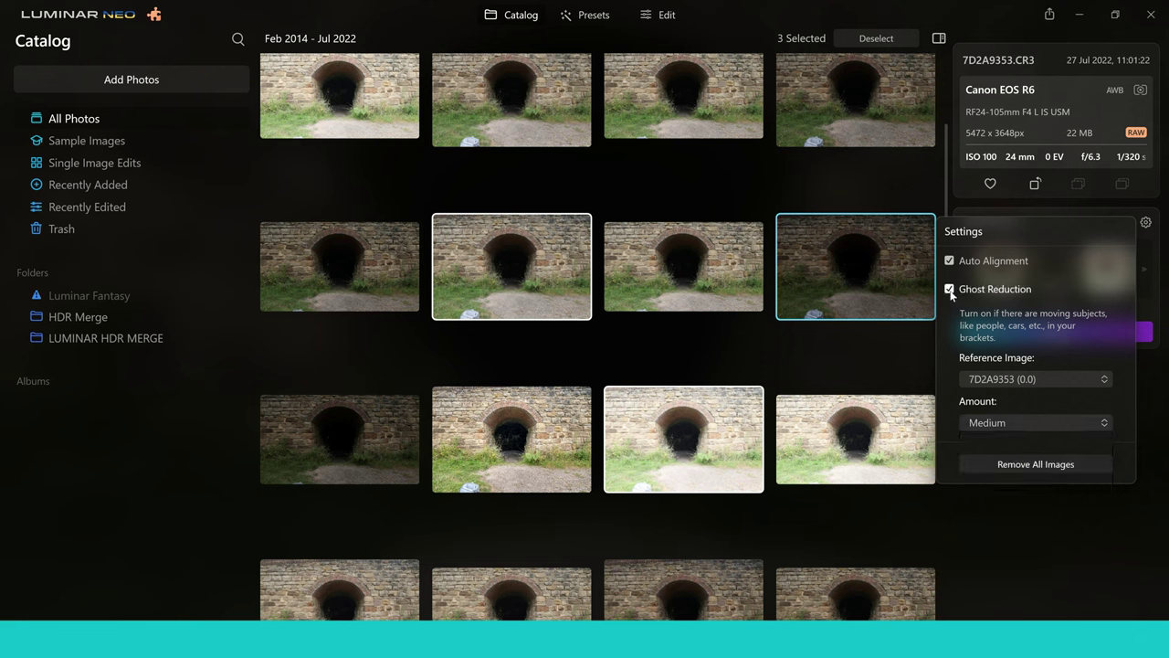
click(950, 291)
key(Escape)
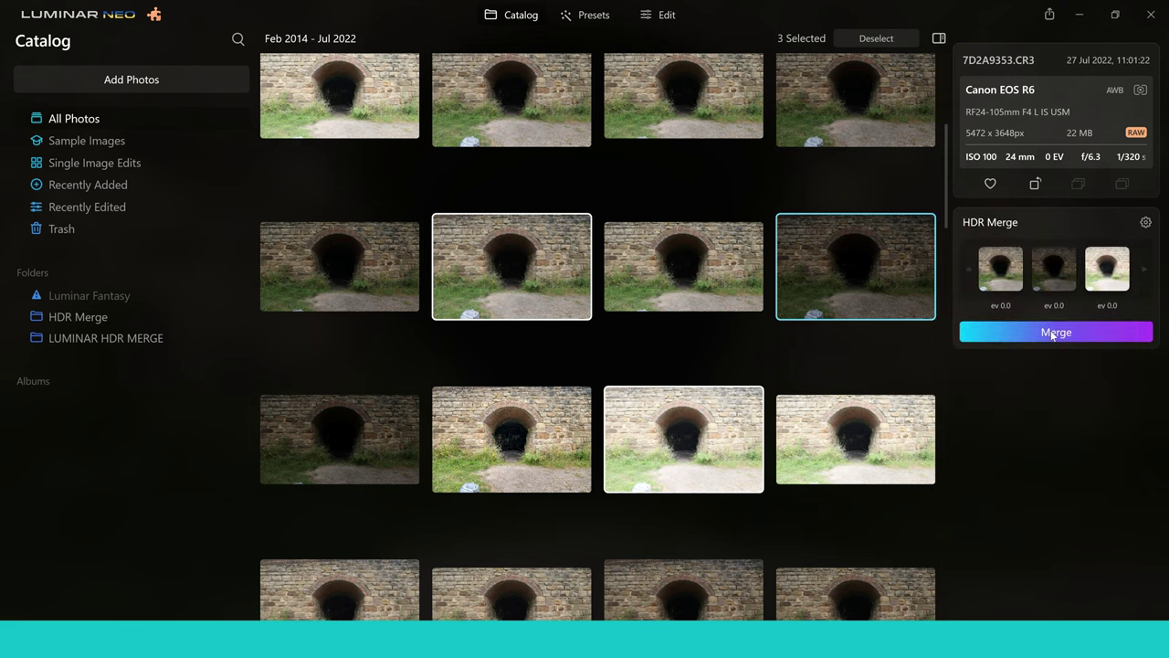
click(1052, 334)
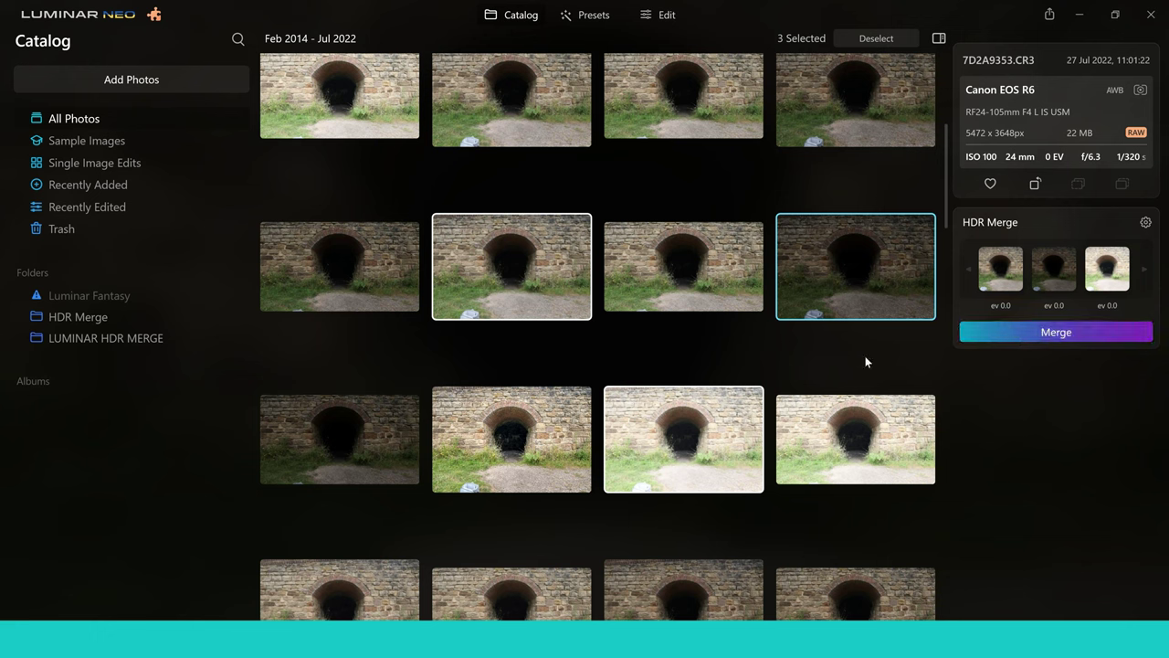
mouse_move(83, 327)
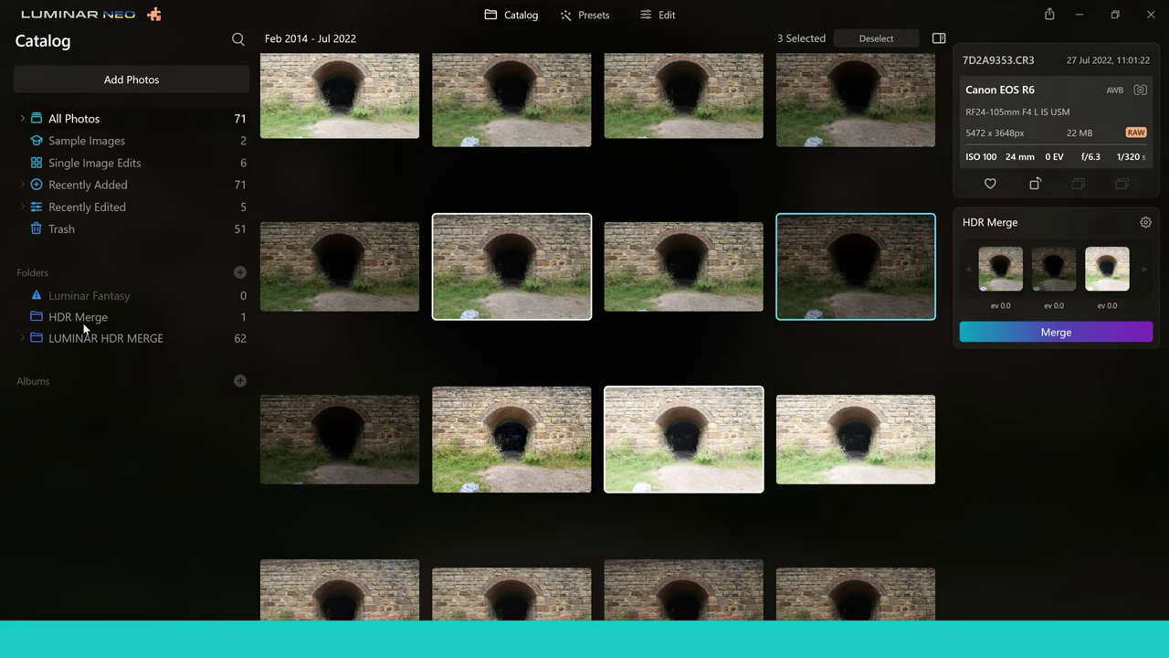
Show the HDR Merge folder containing the merged 7D2A9353_hdr.tif.
click(83, 325)
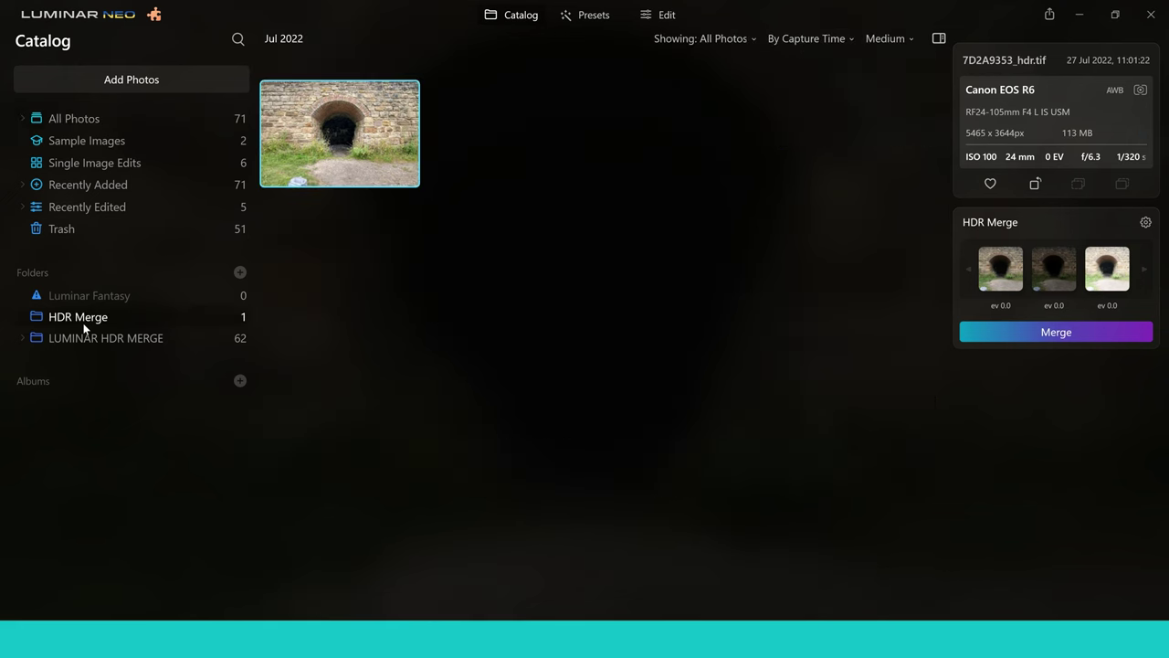
View the merged tunnel HDR at 100% then 50%, and return to the Catalog grid.
double_click(362, 149)
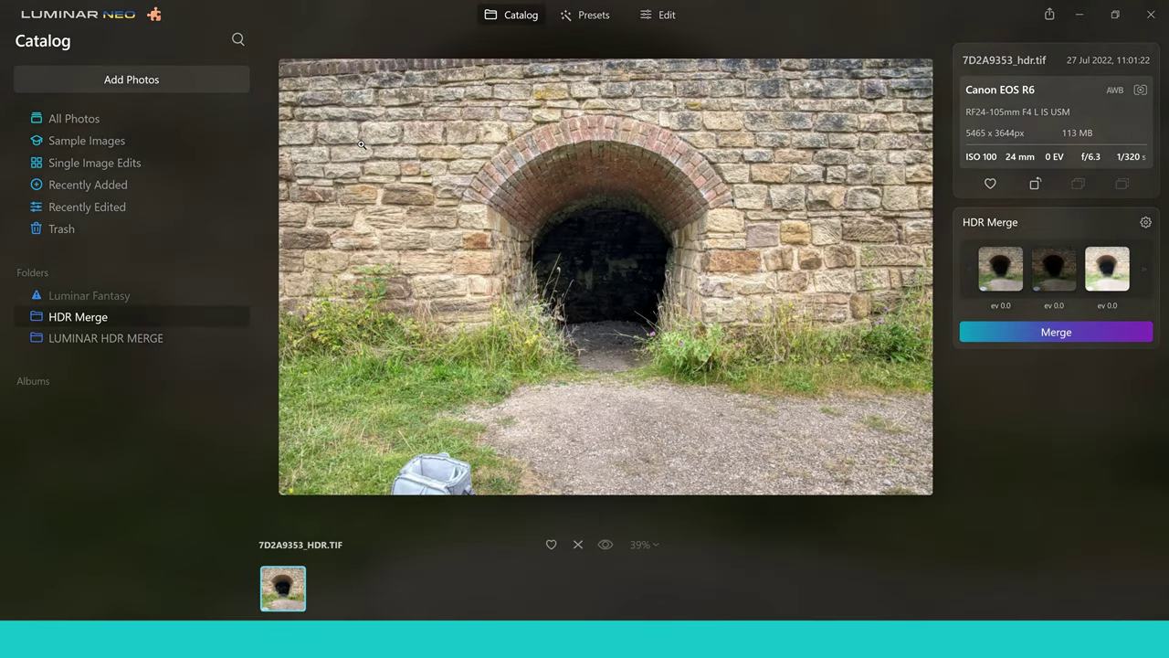
click(615, 281)
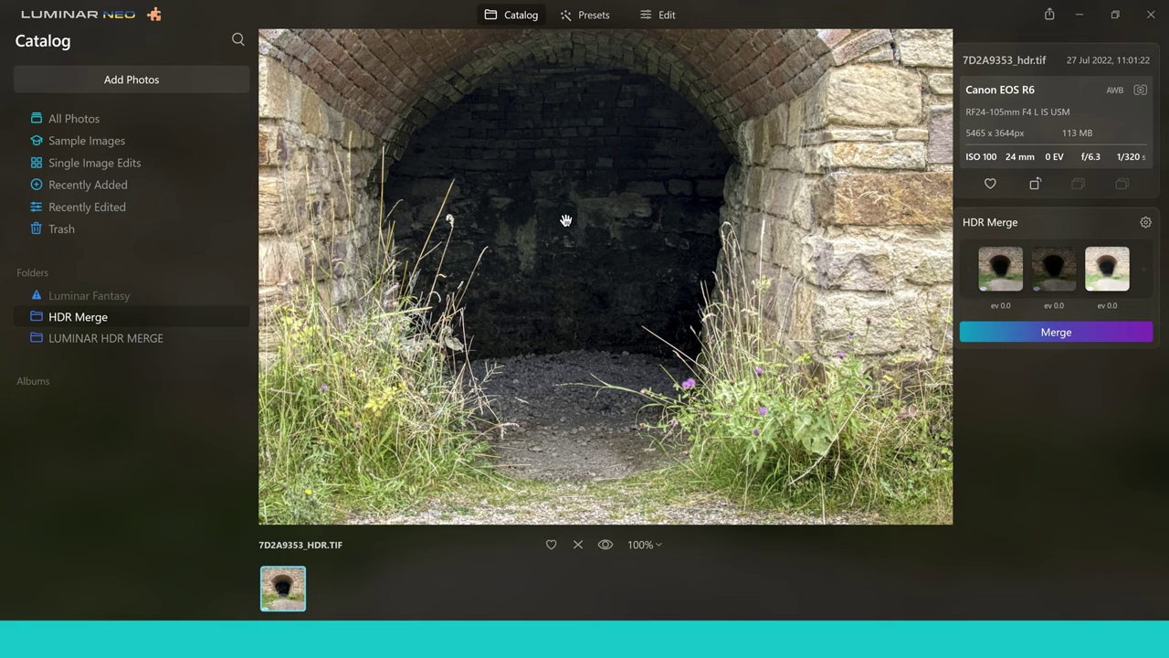
key(ctrl+minus)
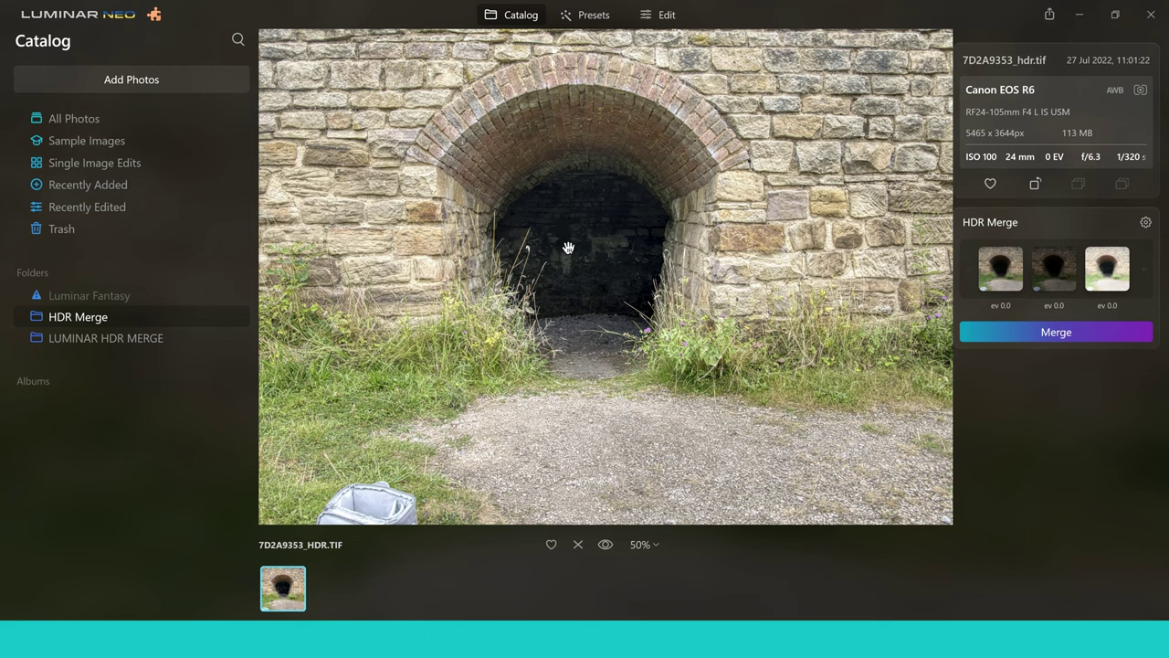
click(511, 16)
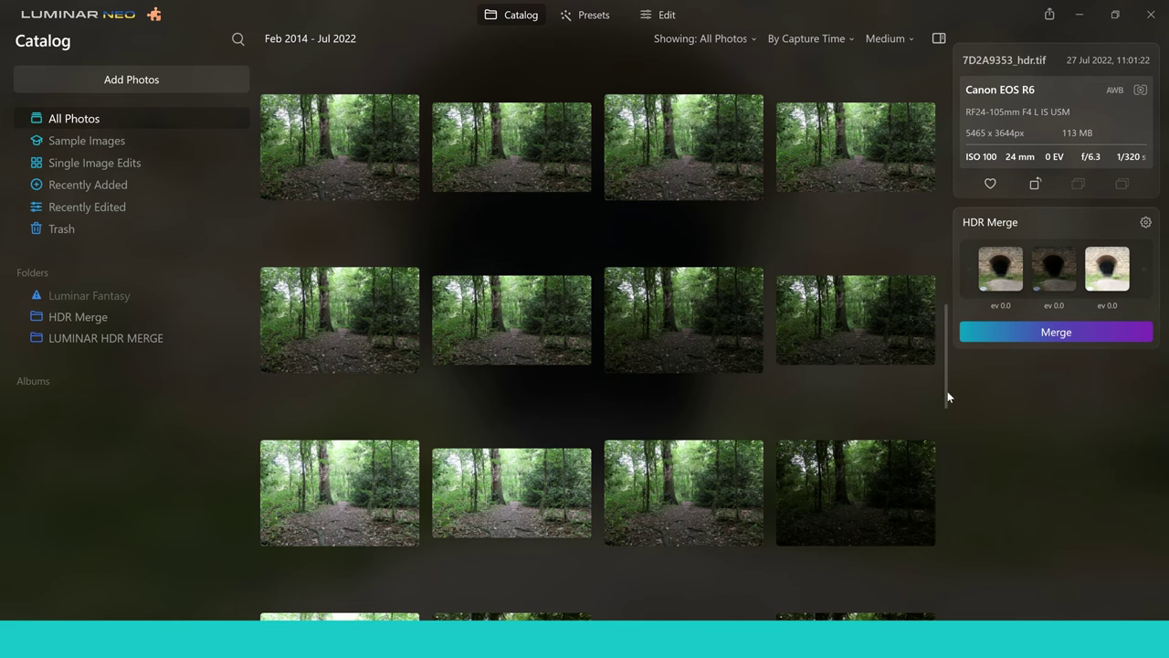
mouse_move(948, 396)
mouse_down()
mouse_move(950, 420)
mouse_move(948, 387)
mouse_up()
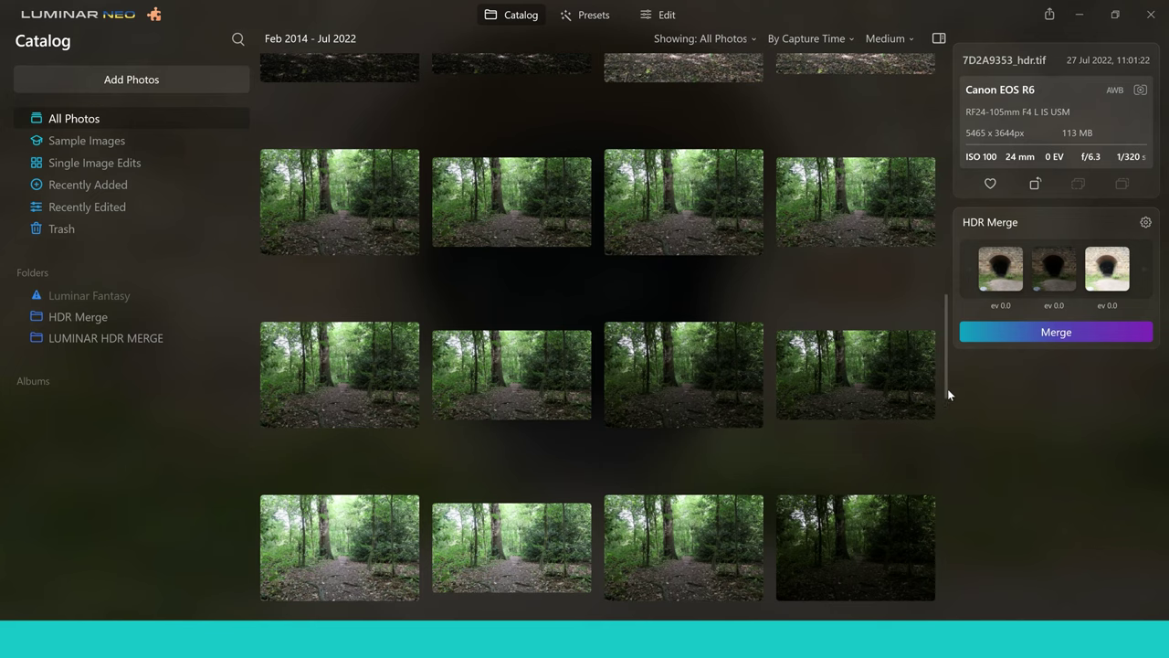
drag(948, 388, 949, 184)
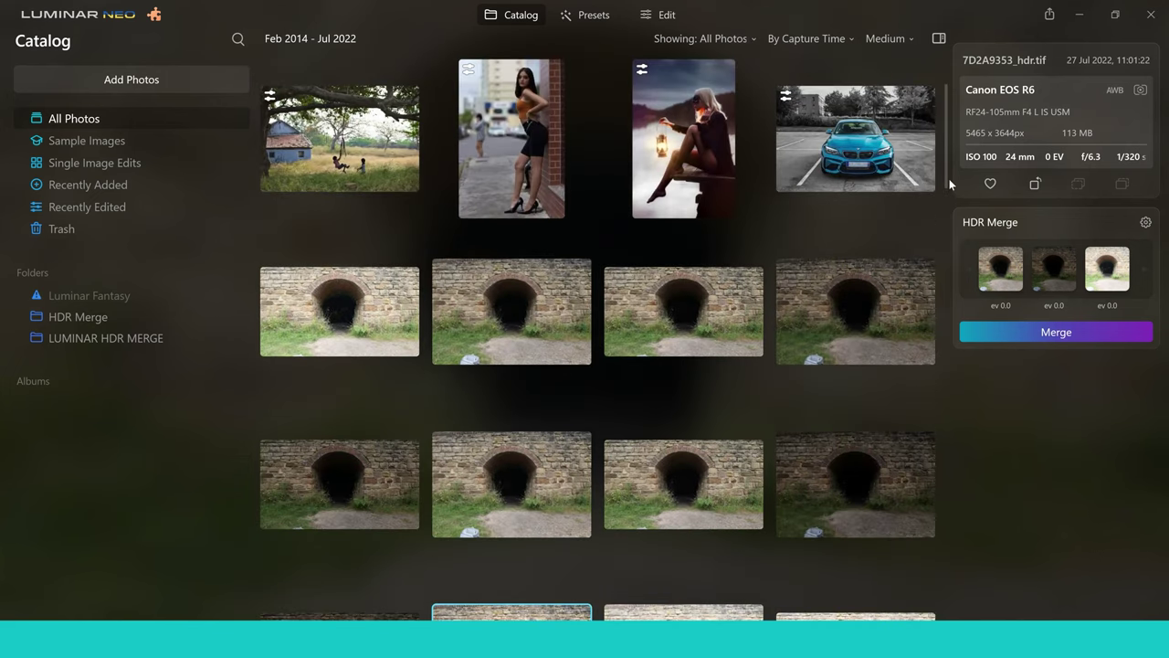
double_click(836, 128)
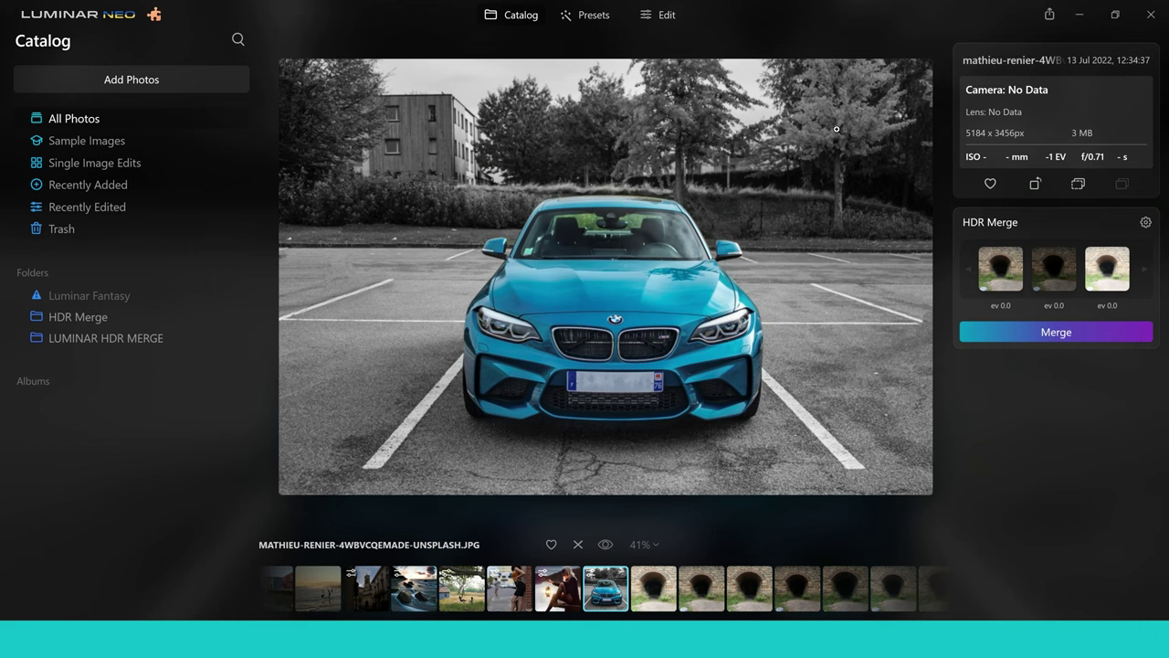
double_click(304, 150)
scroll(947, 209, down, 1)
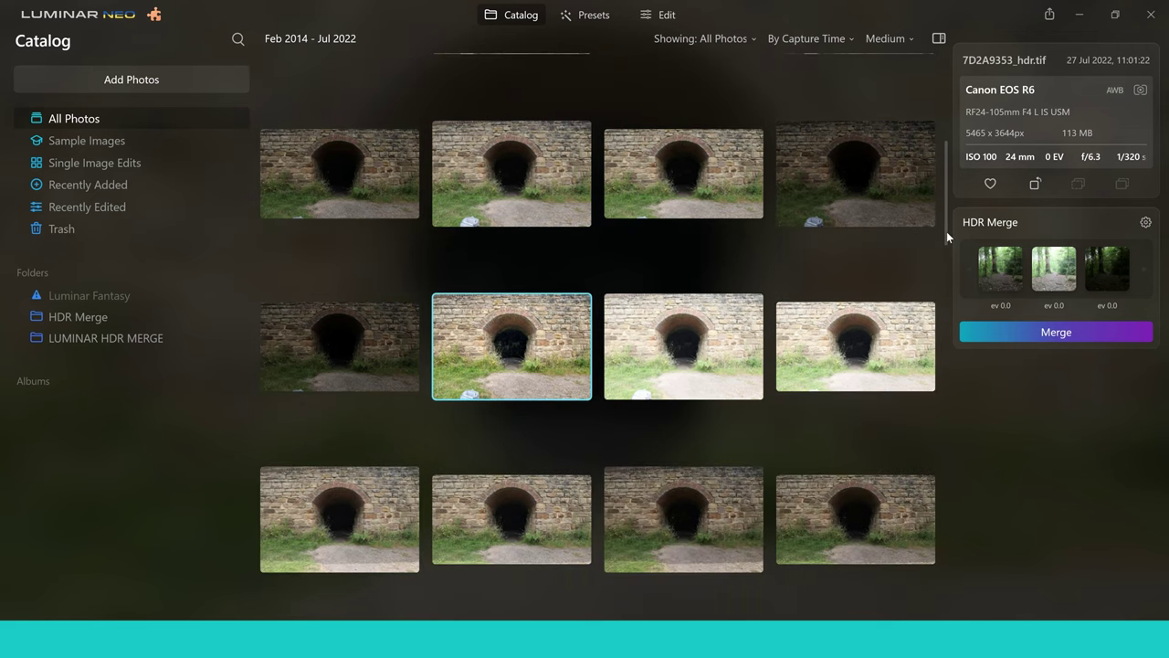
drag(947, 236, 947, 233)
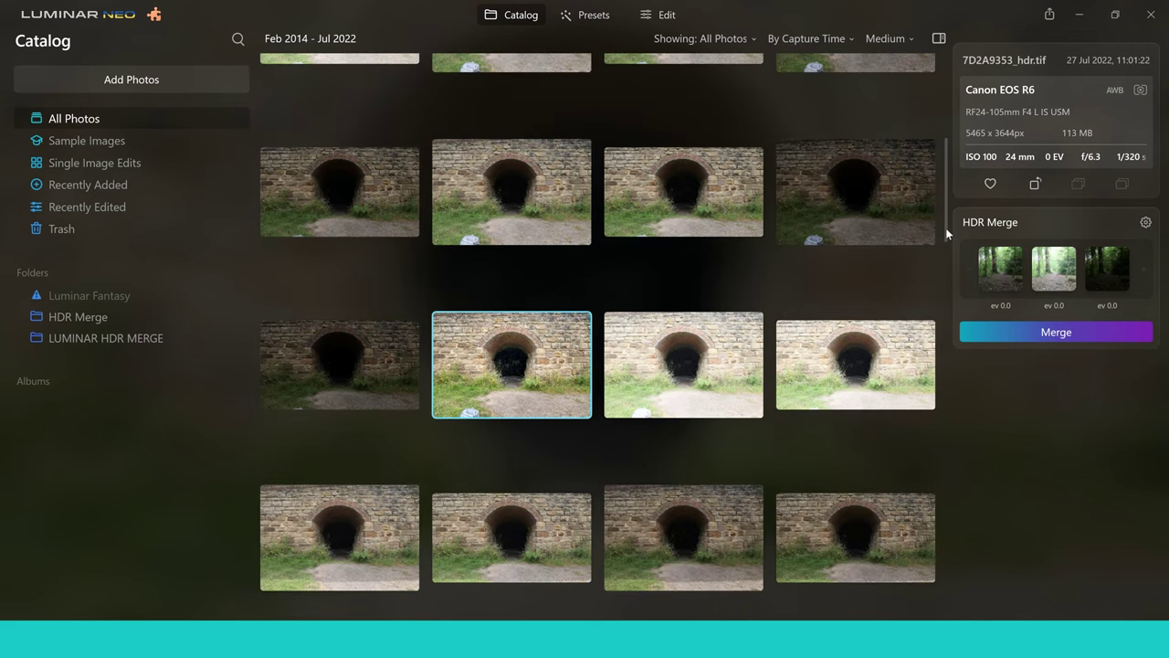